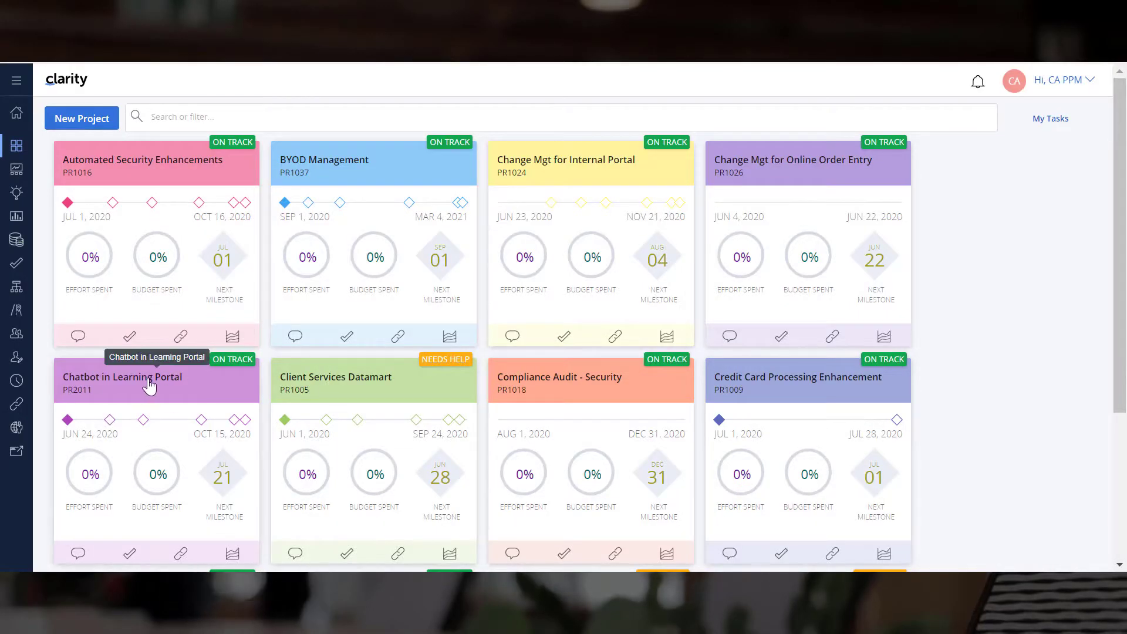
Open Chatbot in Learning Portal, review its staff, and list Complete Project Plan's three assignees
left_click(150, 385)
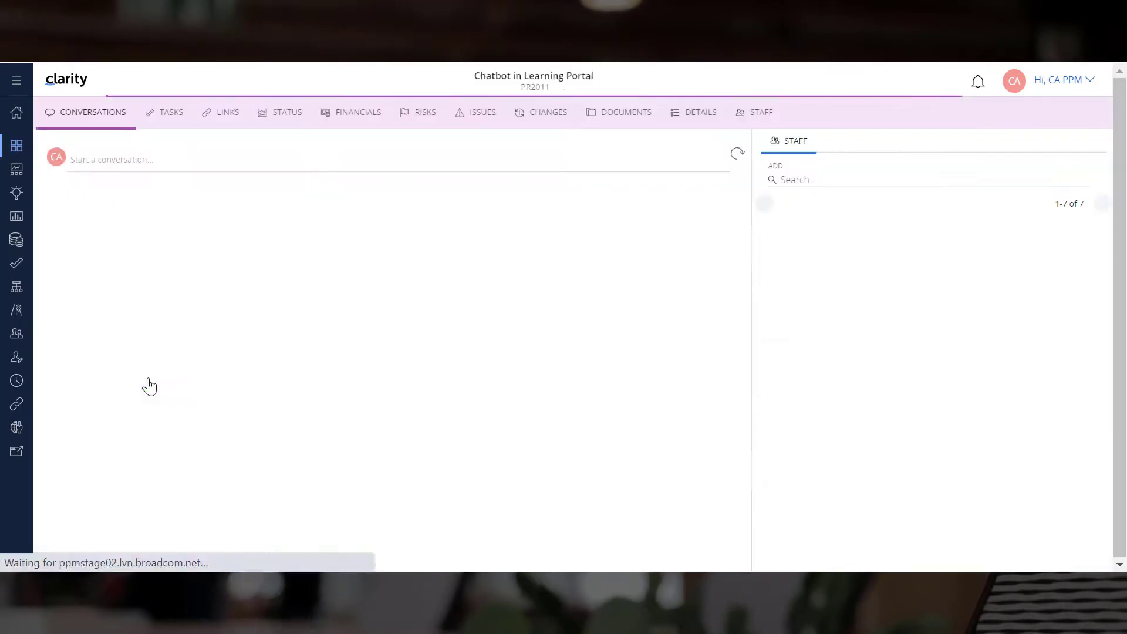
left_click(757, 124)
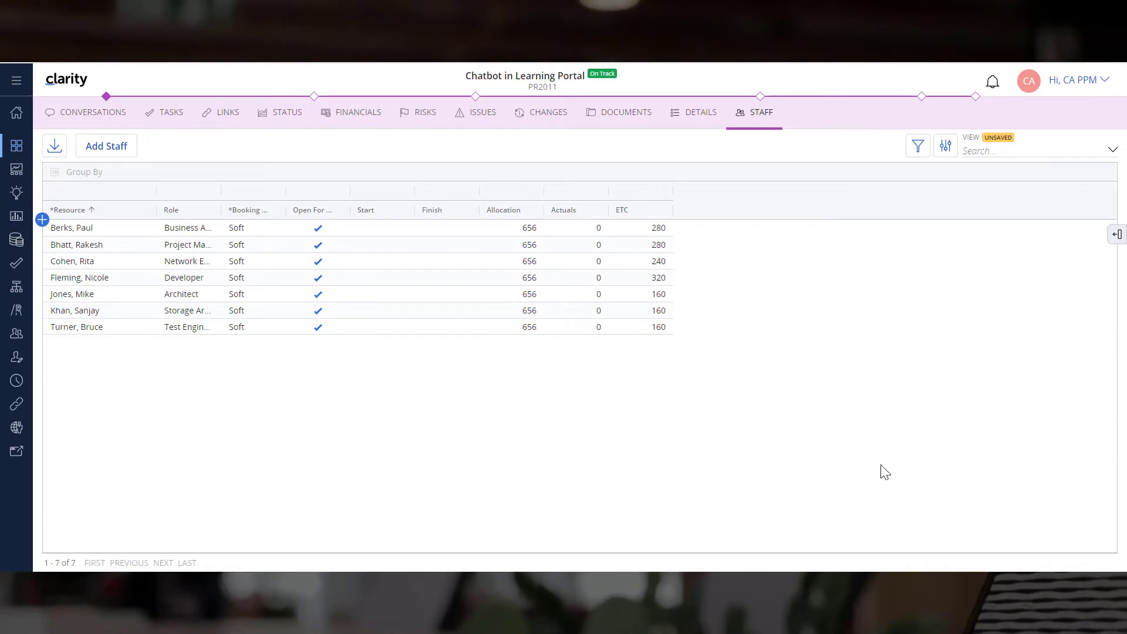
left_click(163, 116)
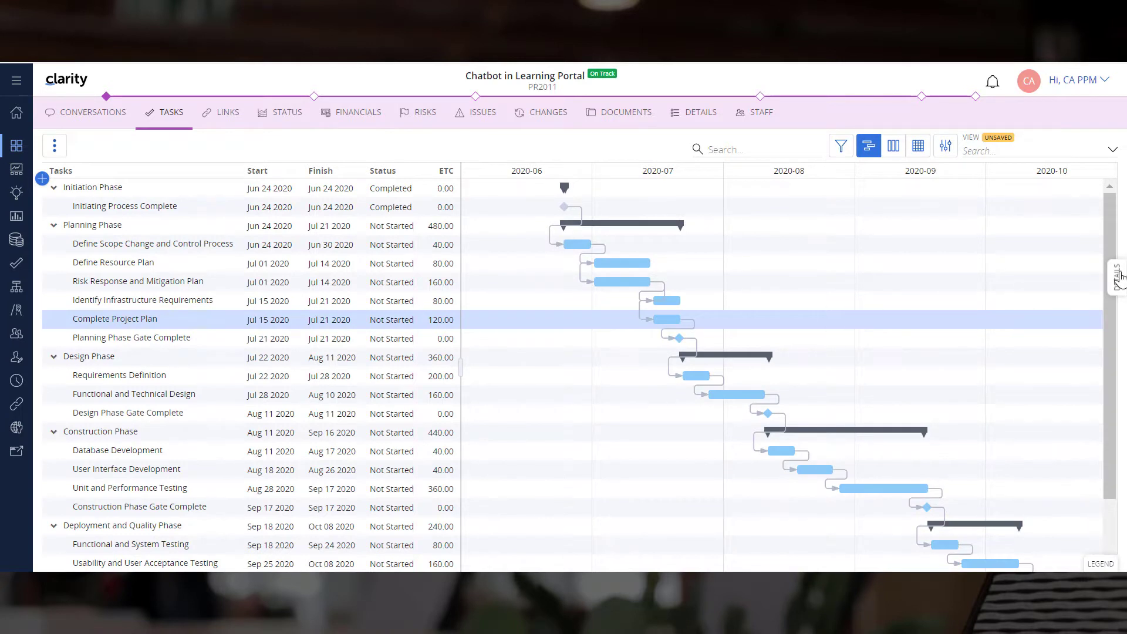
left_click(1117, 275)
left_click(864, 174)
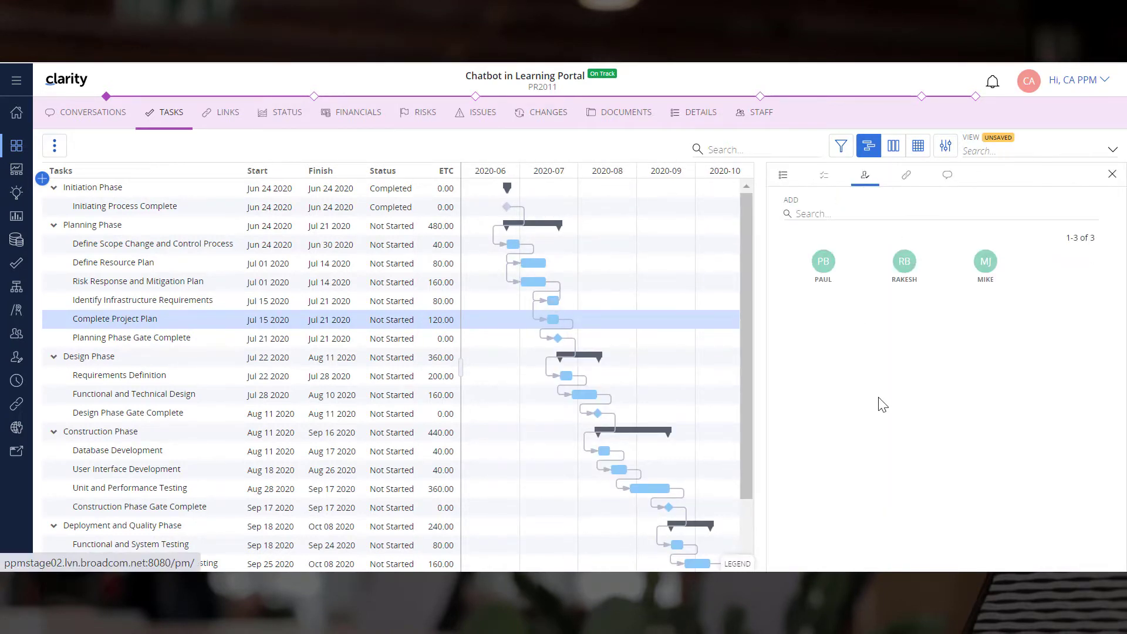
Create monthly cost plan 10021 from 2020-06 to 2020-07, grouped by Resource
left_click(363, 119)
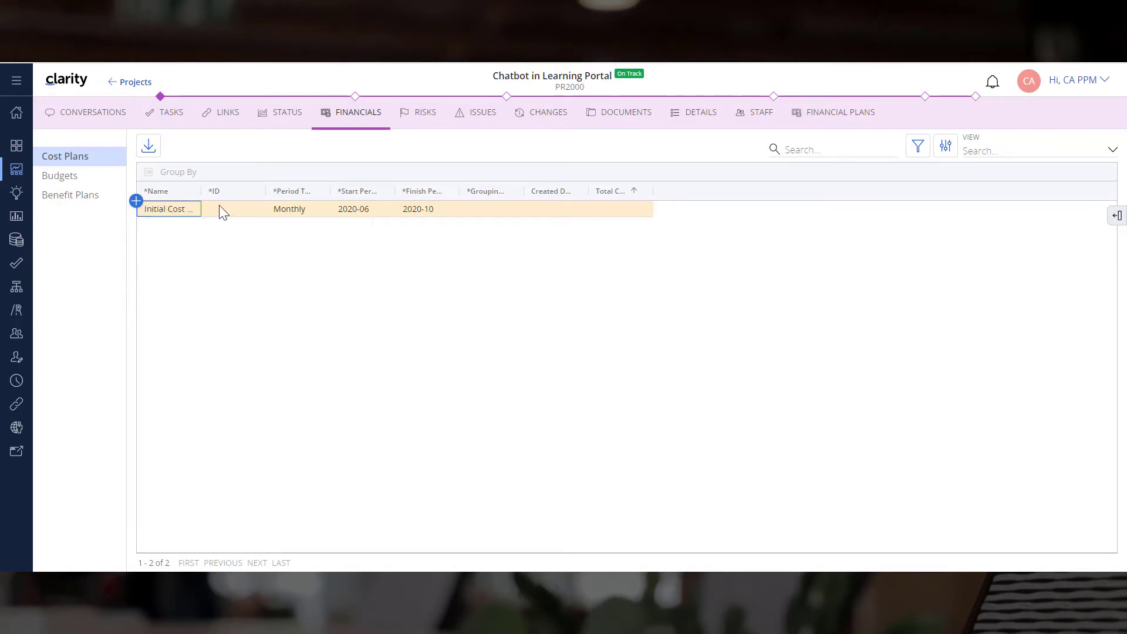
left_click(418, 209)
scroll(480, 346, "down", 2)
left_click(399, 229)
left_click(495, 211)
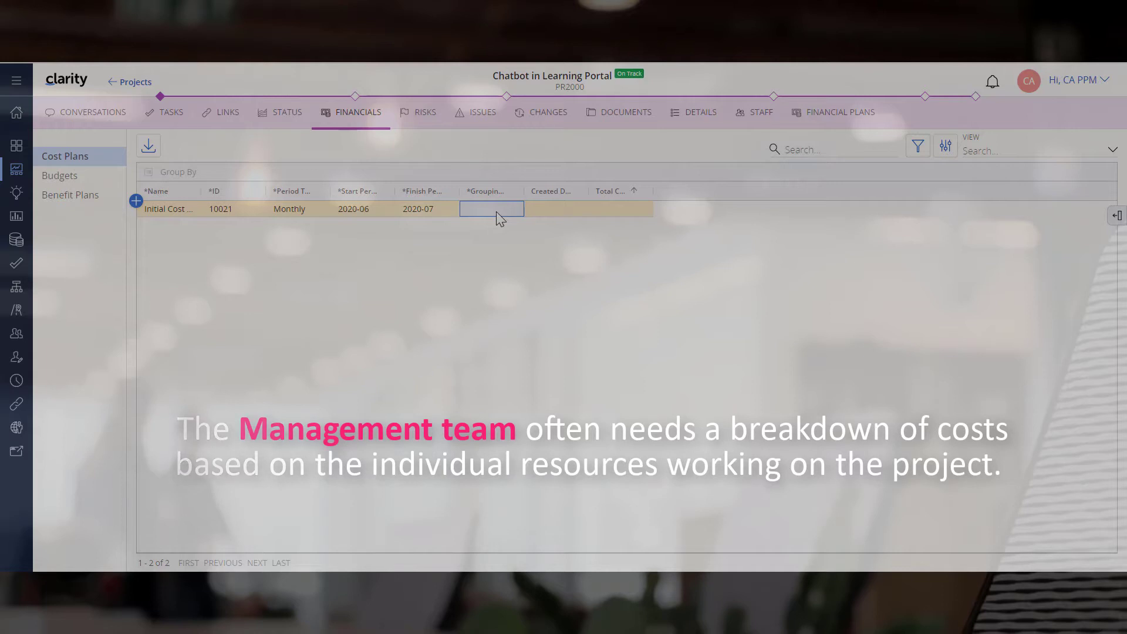
left_click(496, 211)
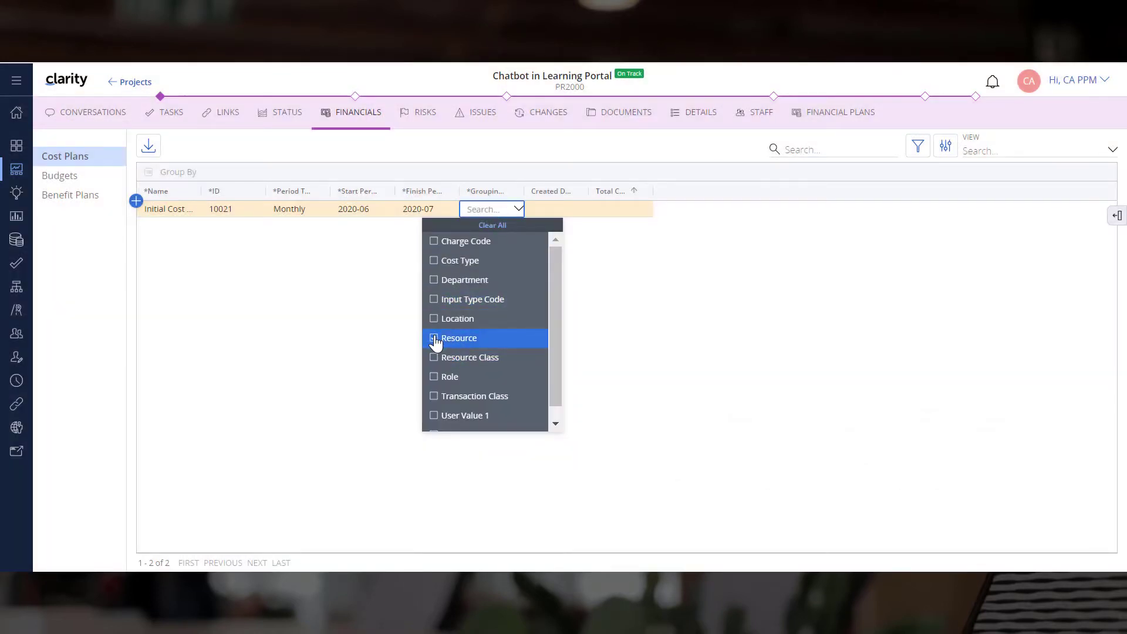
left_click(575, 325)
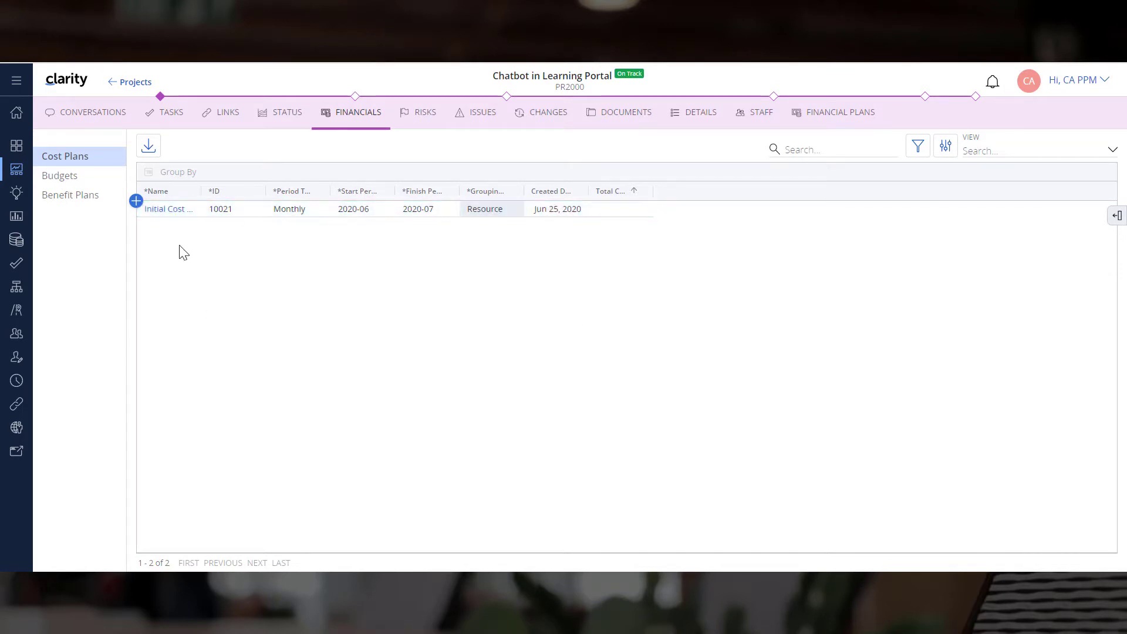
Populate the new cost plan from task assignments
left_click(174, 210)
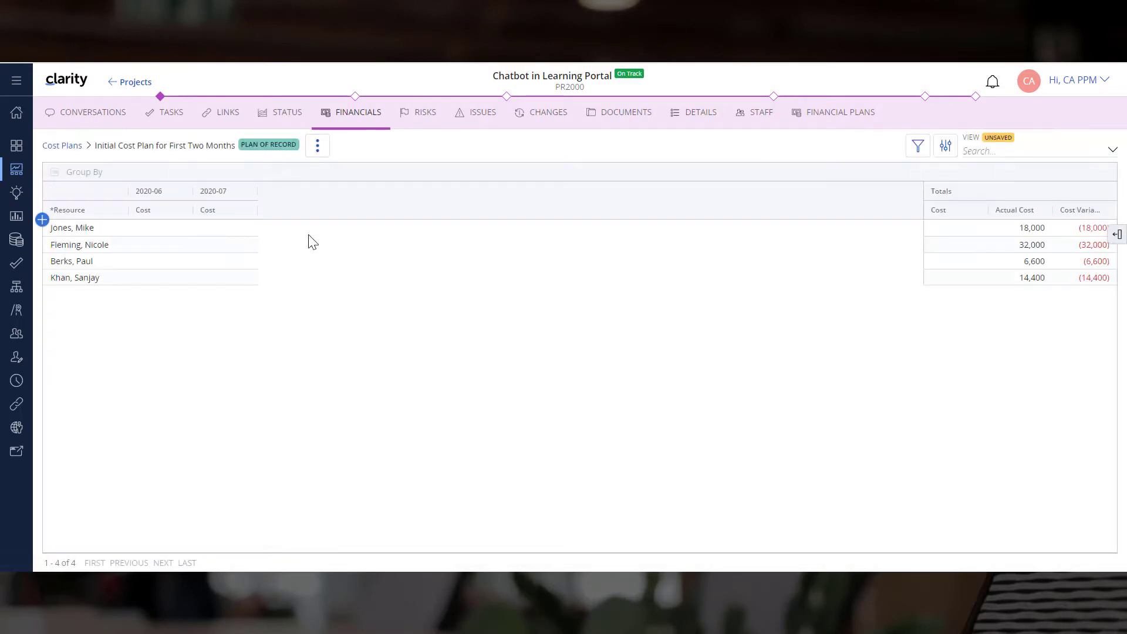
left_click(319, 148)
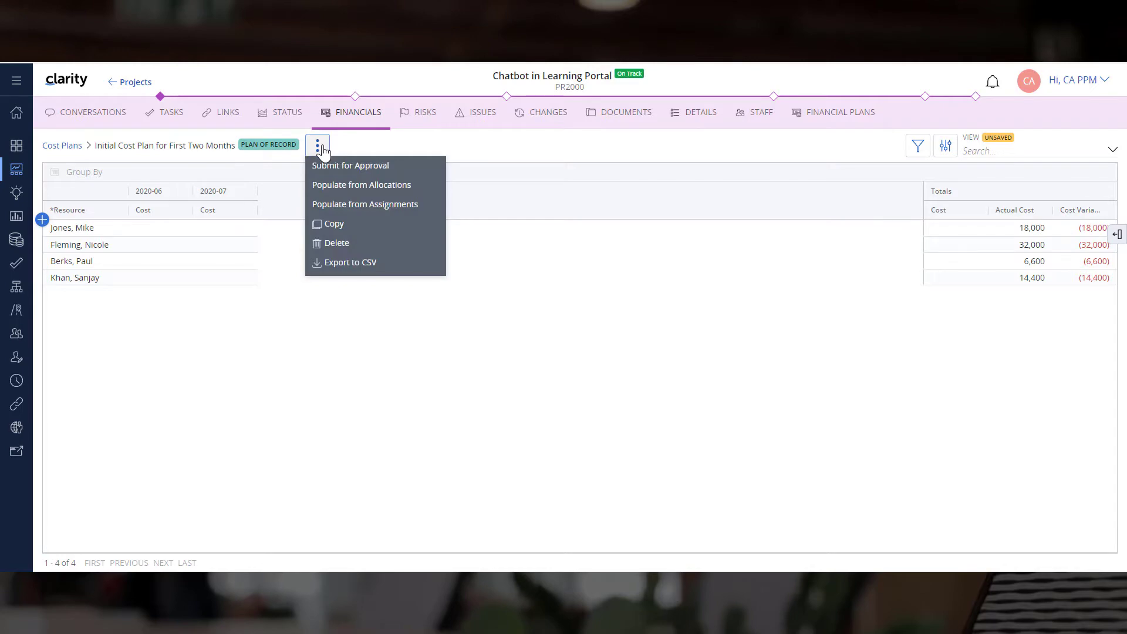
left_click(353, 206)
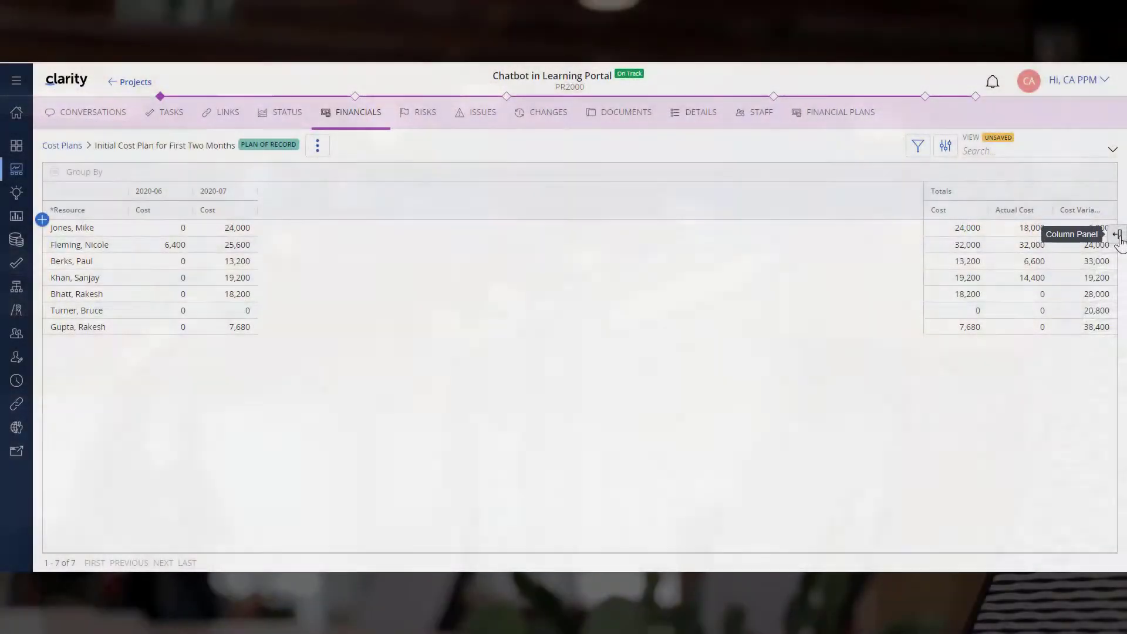
Show all Totals columns in the cost plan grid
left_click(1117, 234)
left_click(976, 237)
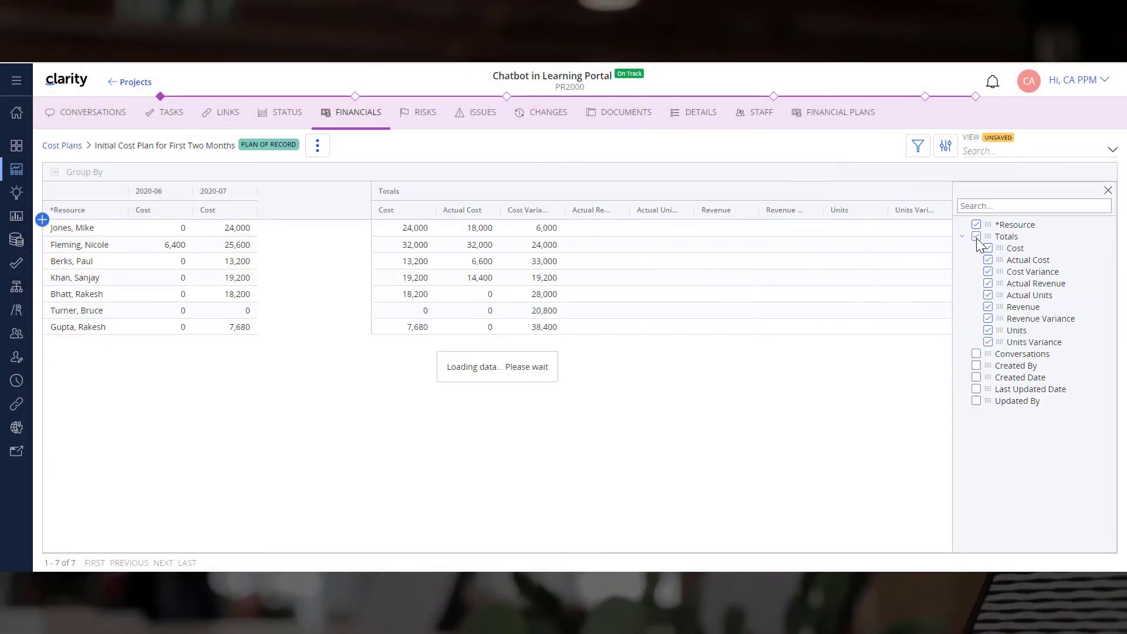
left_click(1107, 192)
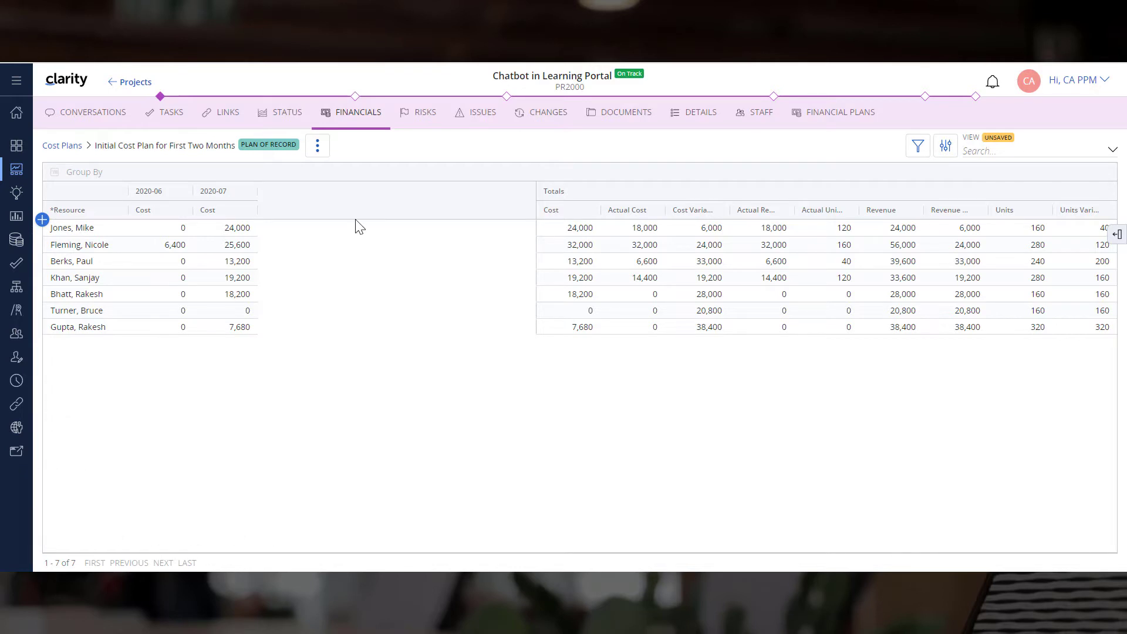
Submit the cost plan for approval, renamed as the Budget Plan for First Two Months
left_click(317, 146)
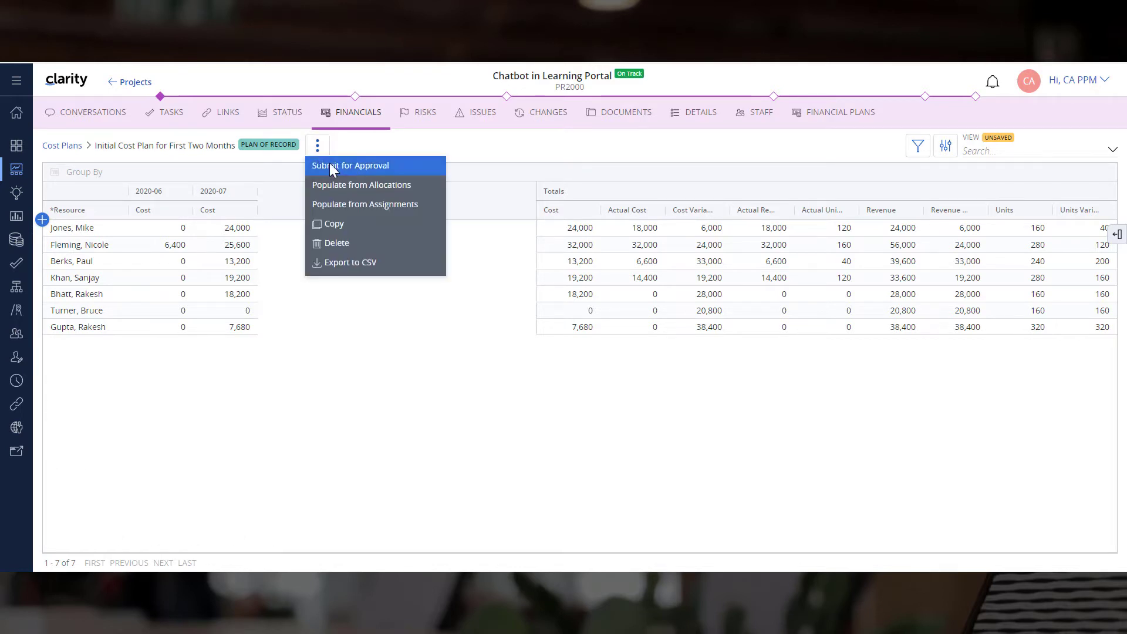
left_click(329, 167)
triple_click(360, 238)
type("Budget for First Two Months")
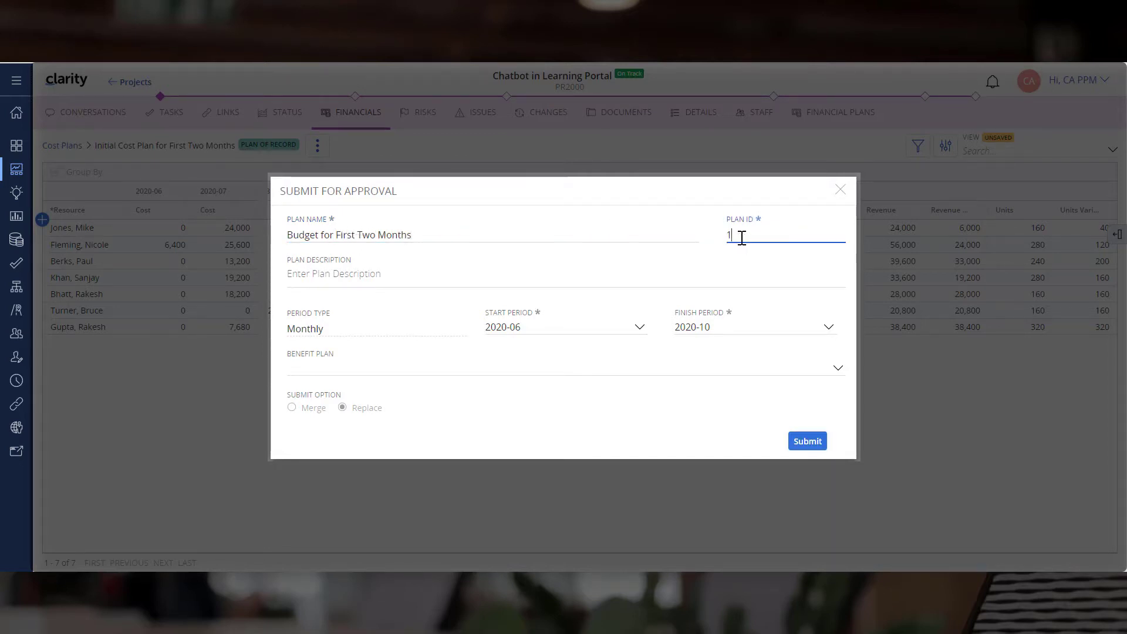
left_click(800, 441)
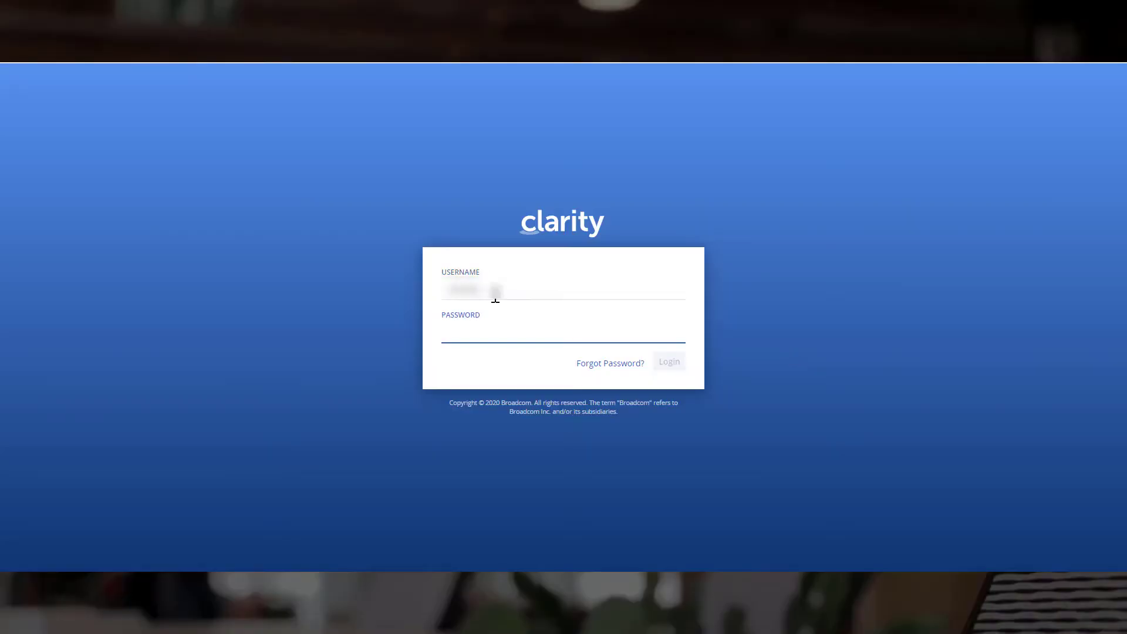
Sign back in and list the Chatbot in Learning Portal project's budgets
left_click(668, 365)
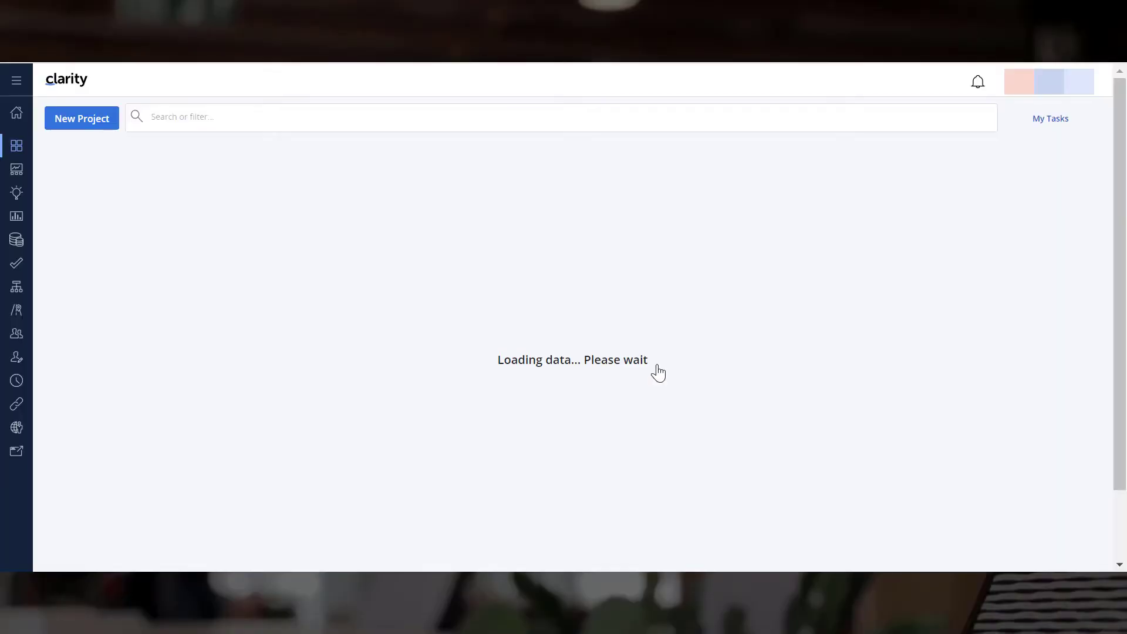
left_click(199, 390)
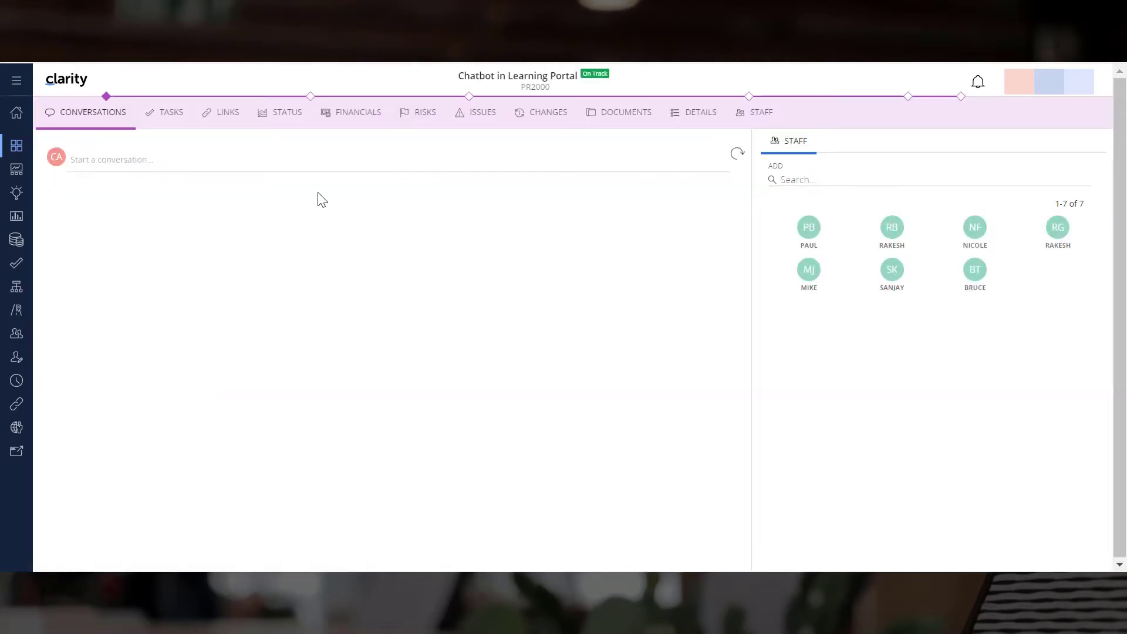
left_click(357, 117)
left_click(64, 186)
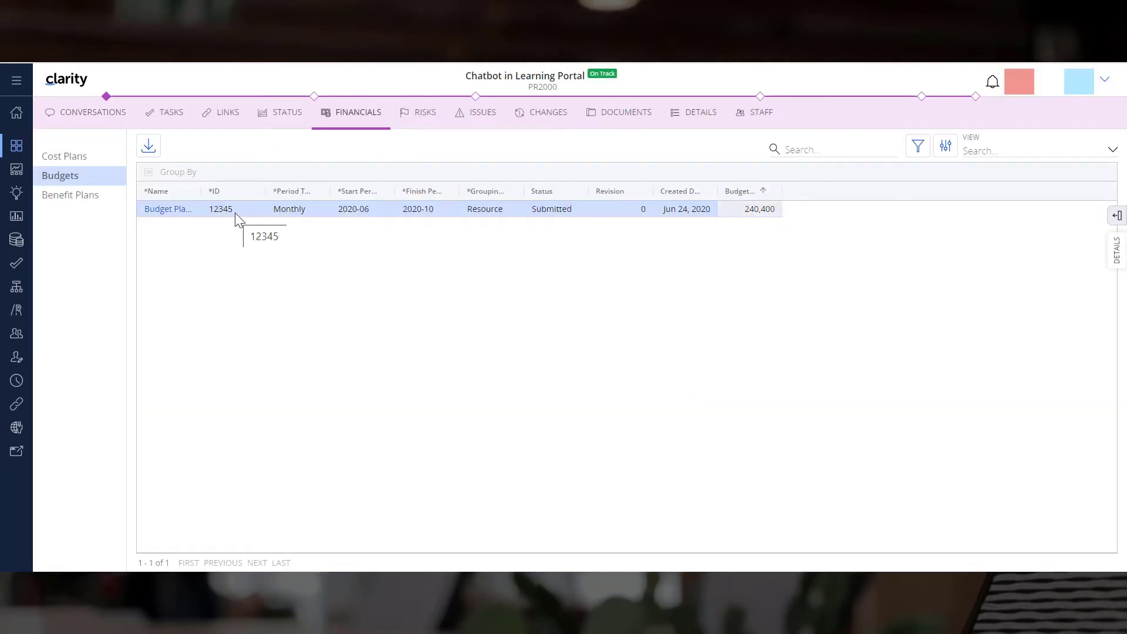
Open the submitted Budget Plan for First Two Months to see per-resource budgeted costs
right_click(235, 214)
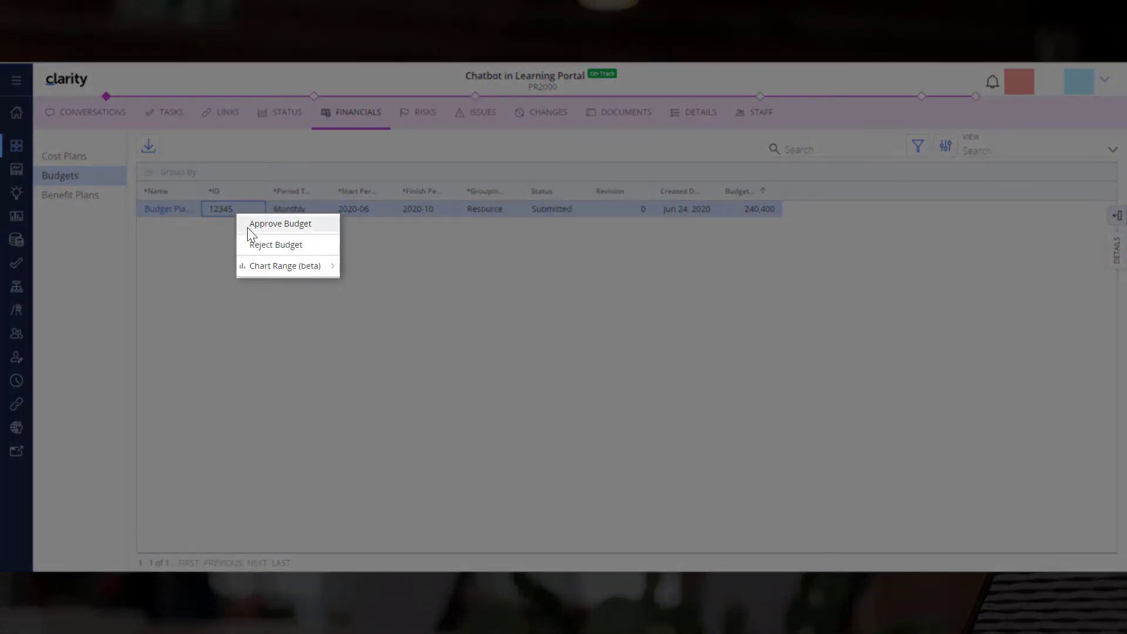
left_click(612, 345)
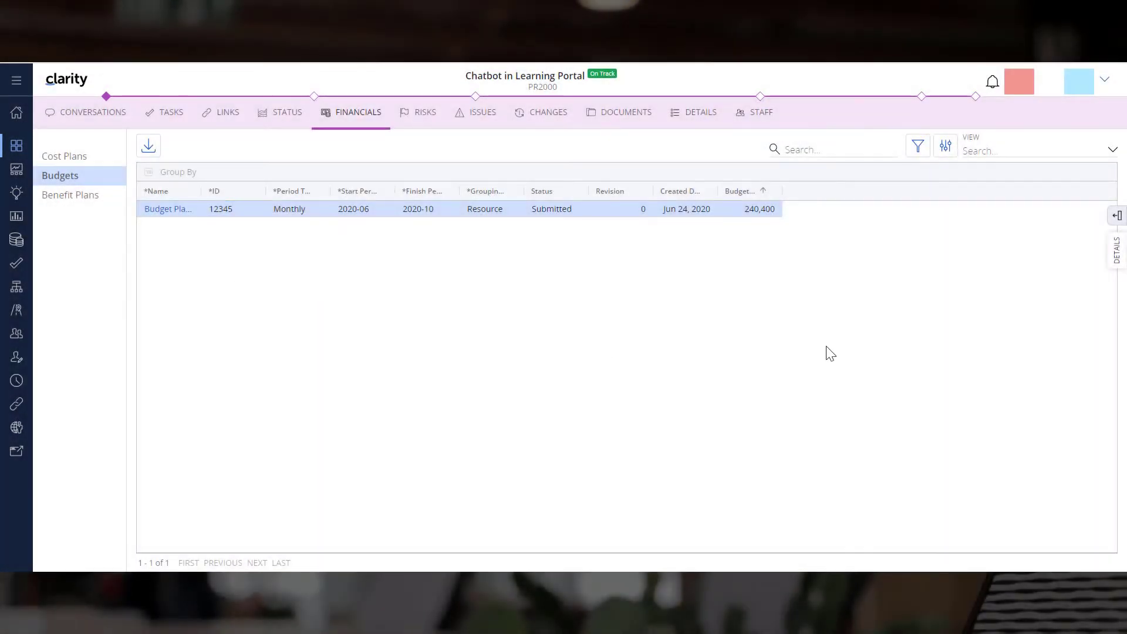
left_click(168, 210)
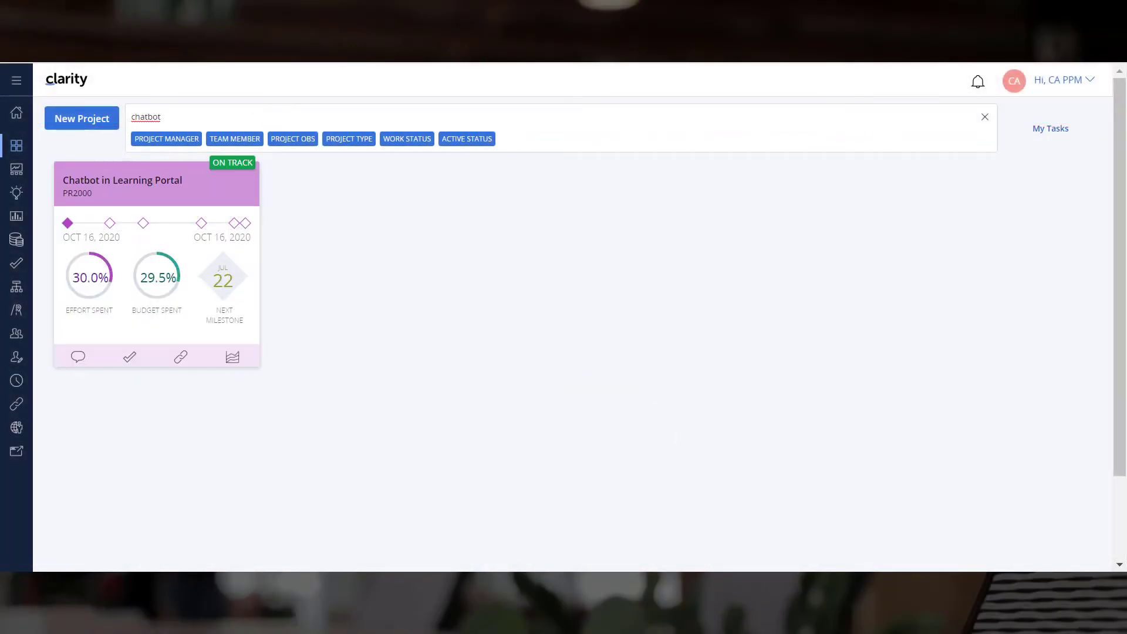
Open the Chatbot project's Initial Cost Plan for First Two Months
left_click(210, 179)
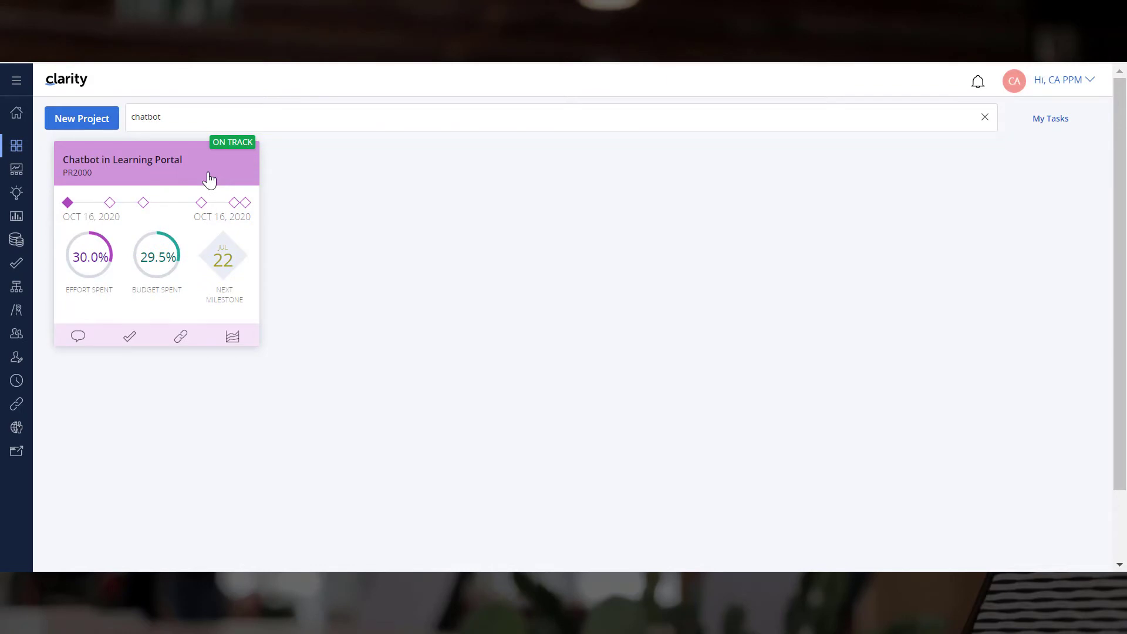
left_click(354, 115)
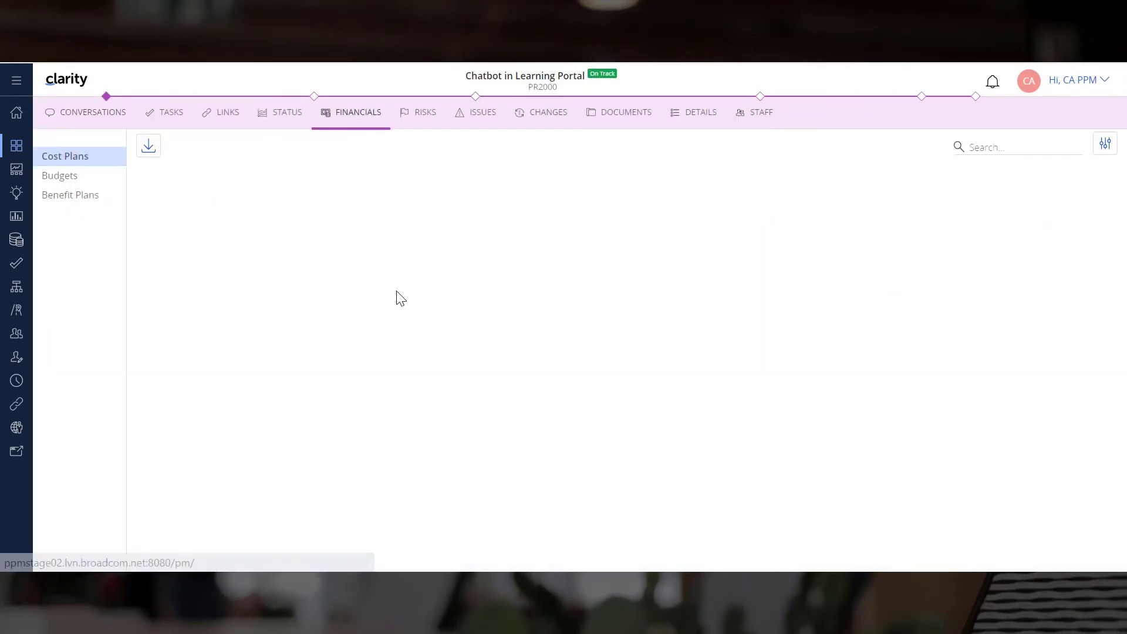
left_click(181, 220)
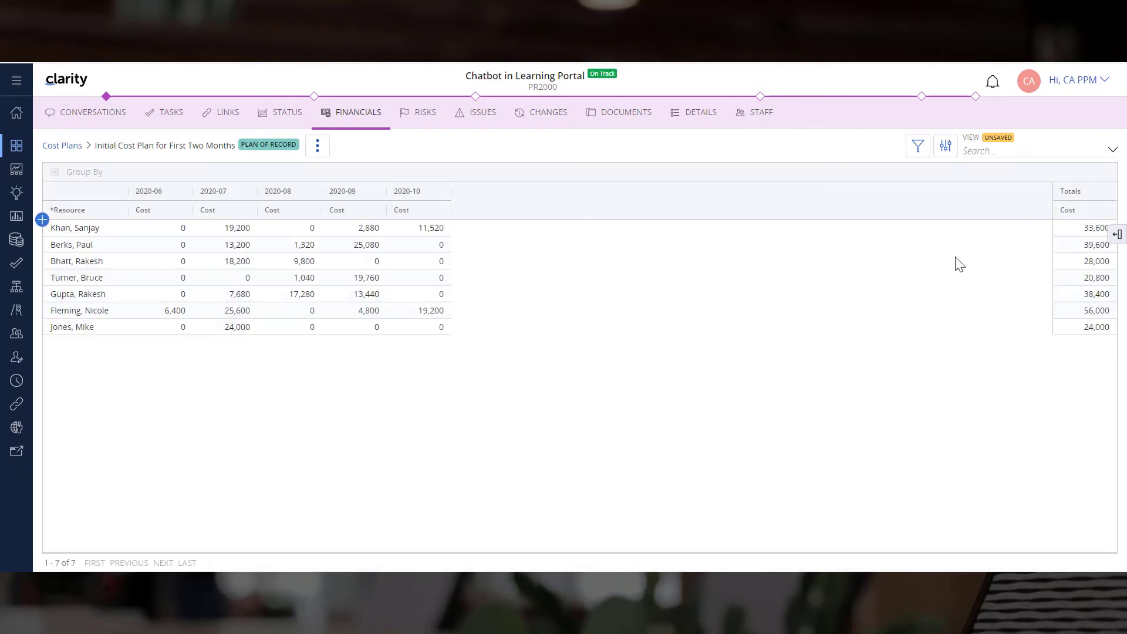
Add Actual Cost and Cost Variance to the grid's per-period columns
left_click(946, 147)
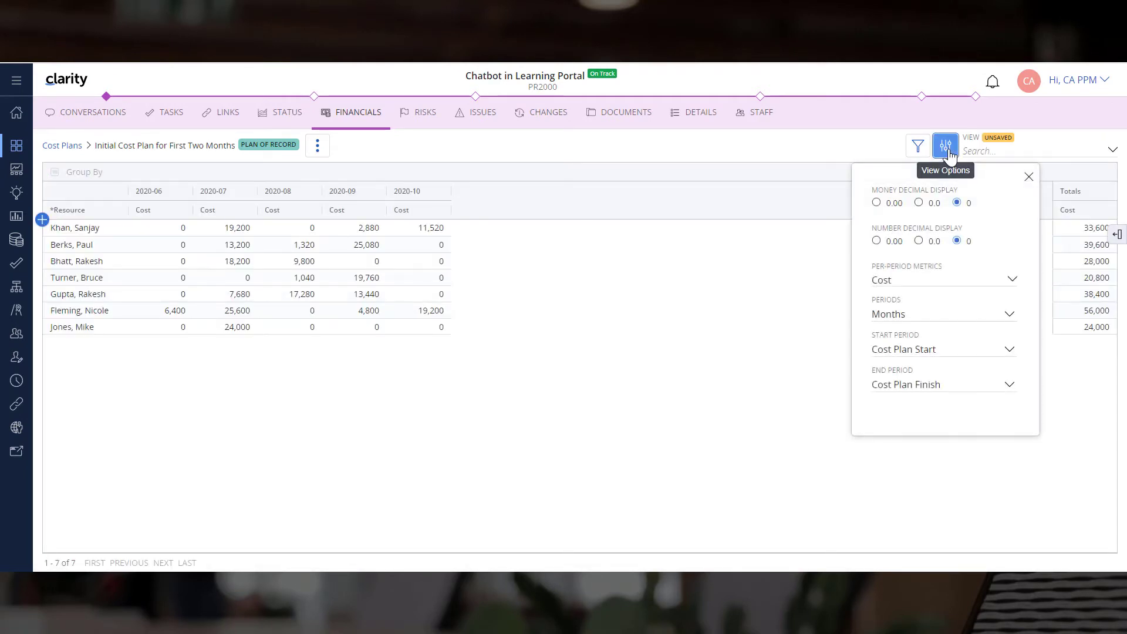
left_click(935, 278)
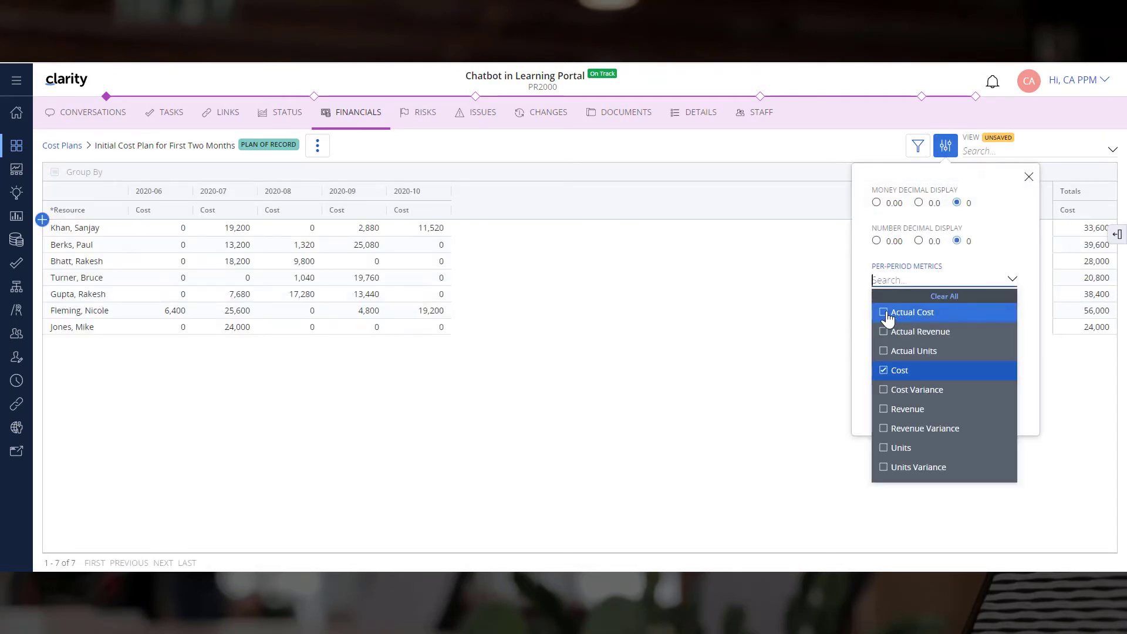
left_click(884, 391)
left_click(1032, 331)
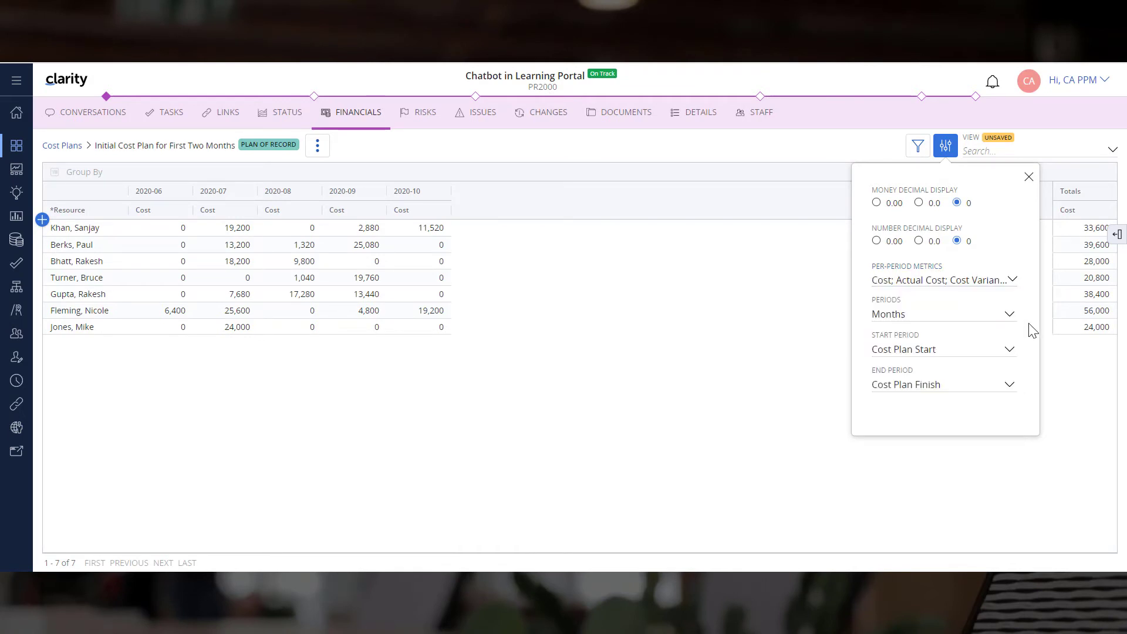
left_click(1028, 178)
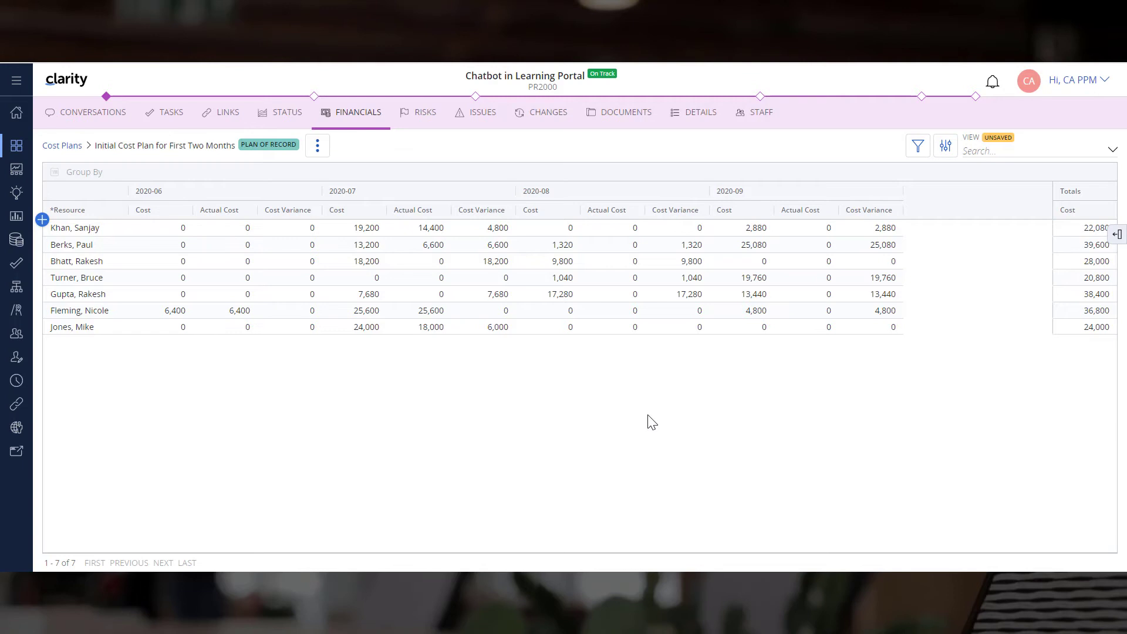
Copy the cost plan, renaming the copy to Cost Plan for Aug and Sep
left_click(318, 145)
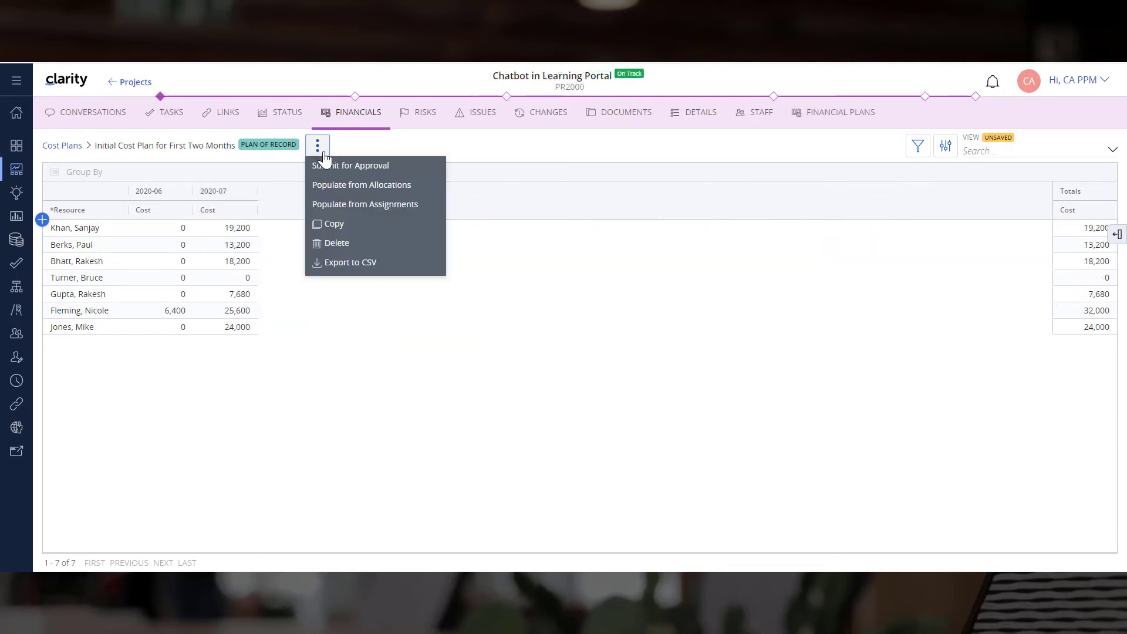
left_click(329, 222)
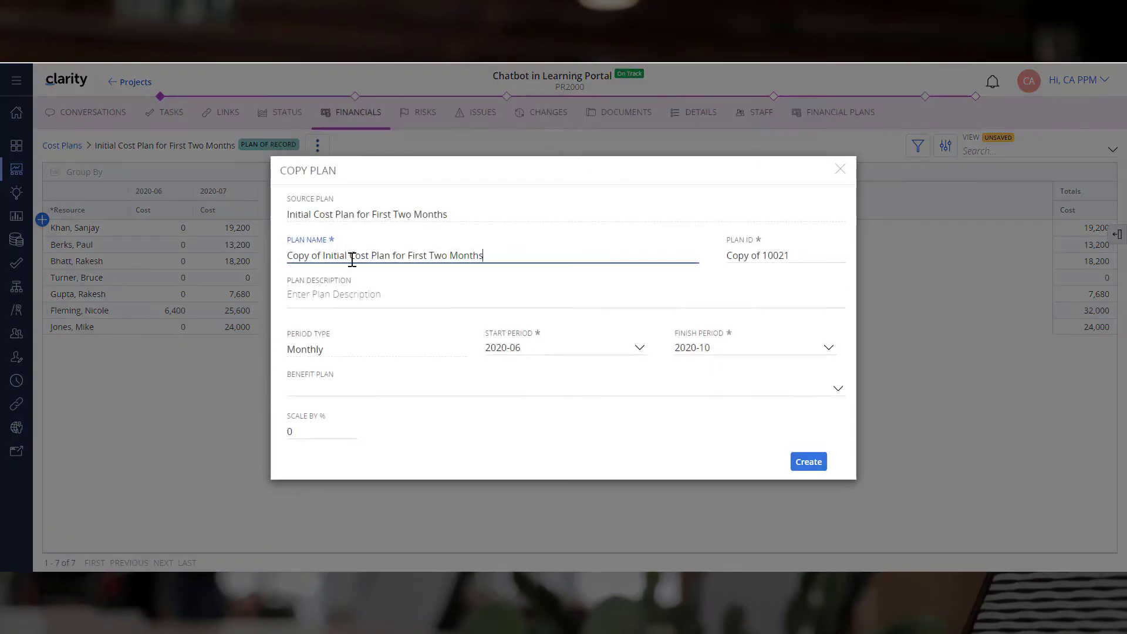
left_click_drag(352, 256, 196, 269)
key("BackSpace")
left_click_drag(346, 256, 481, 291)
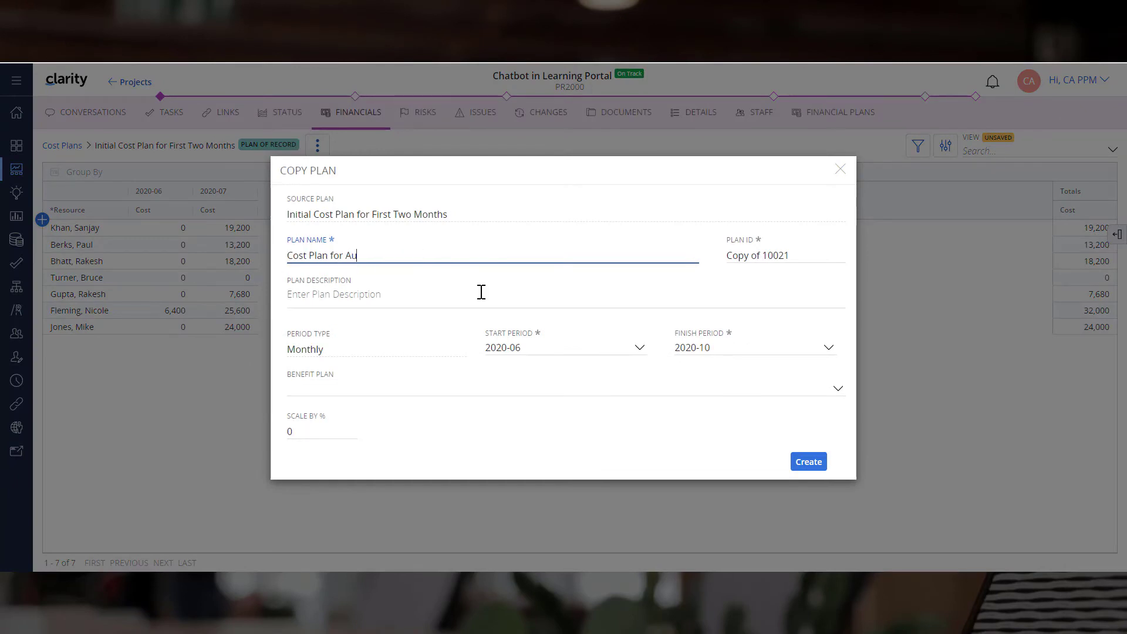
Set the copy's periods to 2020-08 through 2020-09, scale by 5%, and create it
left_click(584, 346)
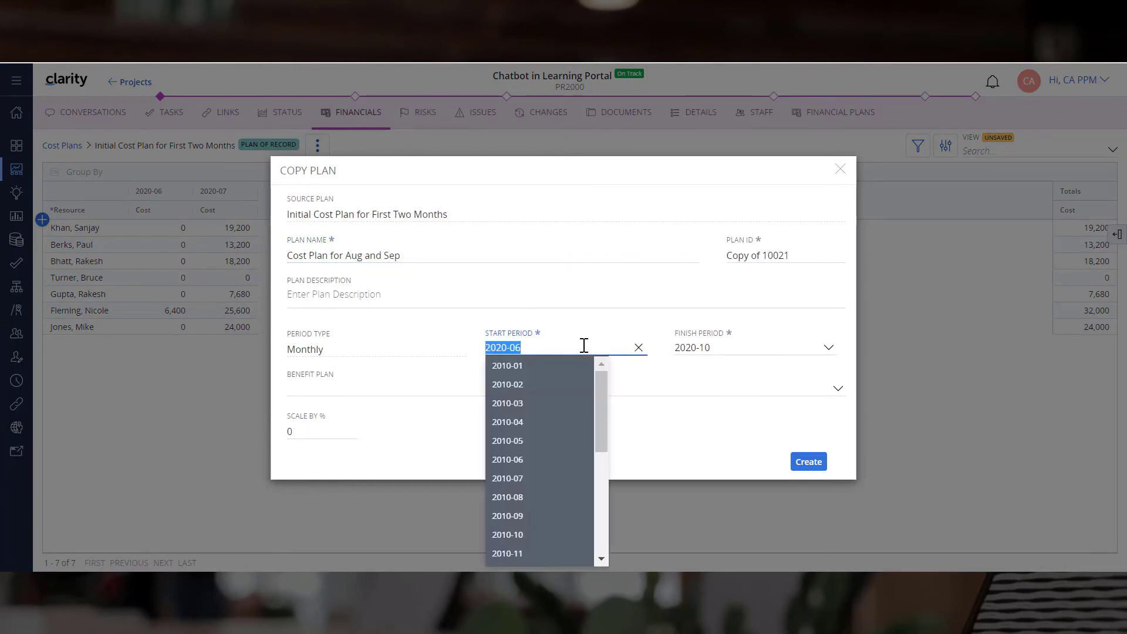
key("Return")
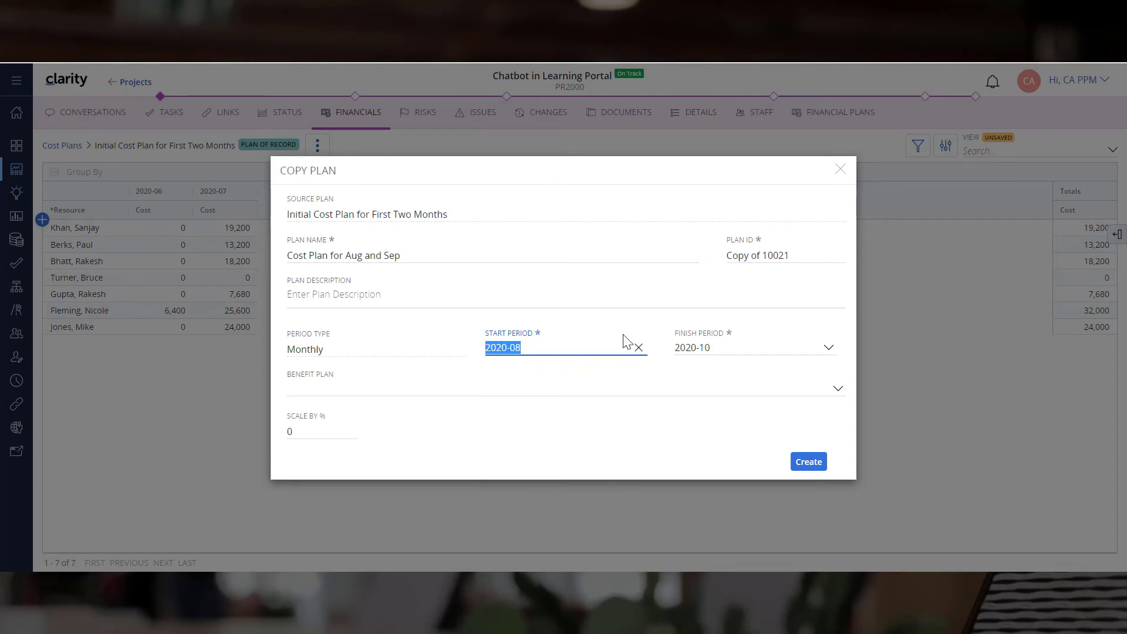
left_click(728, 343)
type("2020-09")
key("Return")
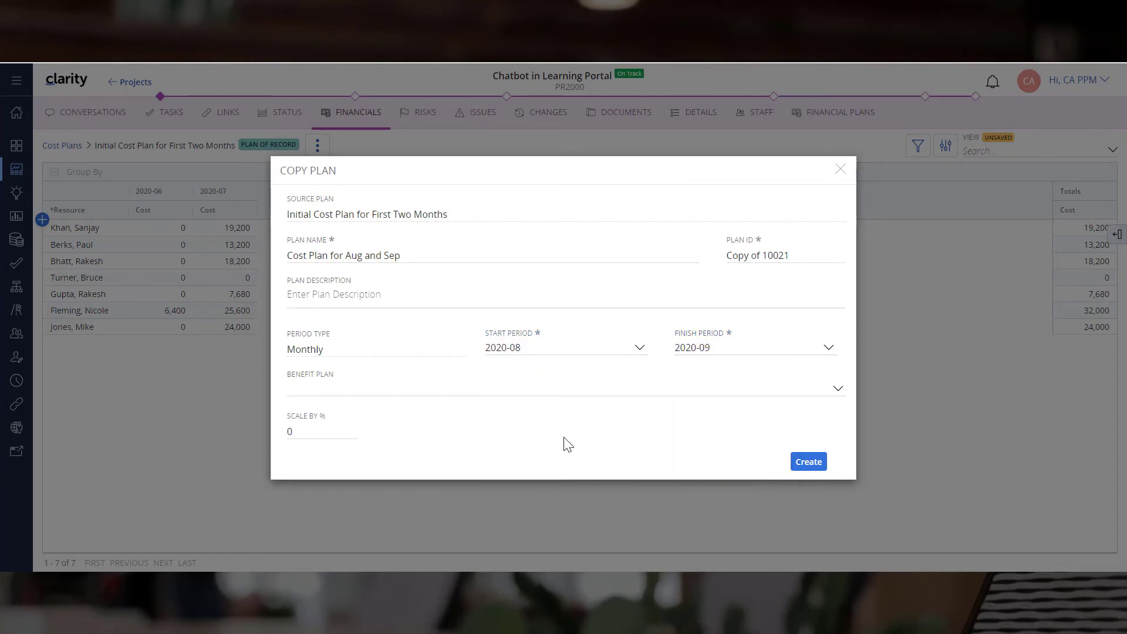
left_click(304, 433)
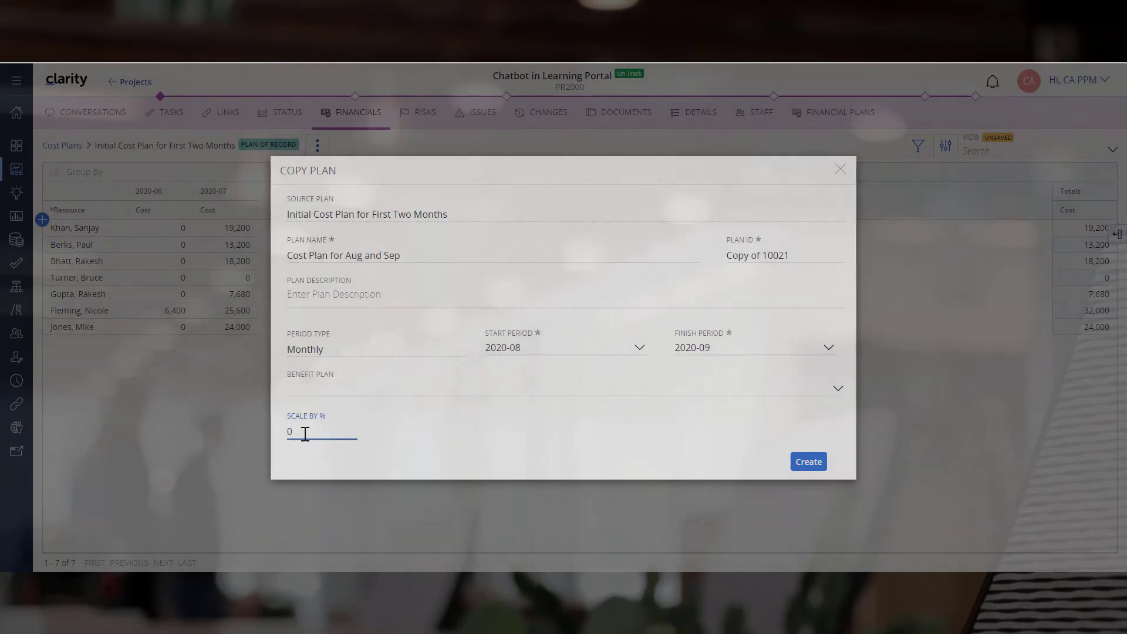
key("BackSpace")
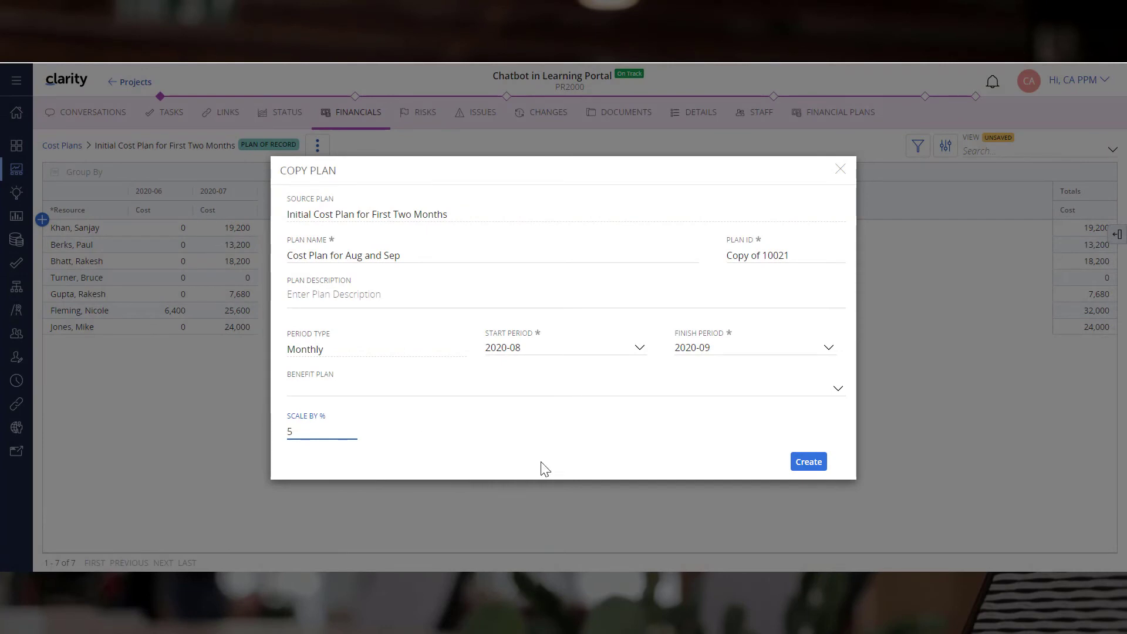
left_click(803, 462)
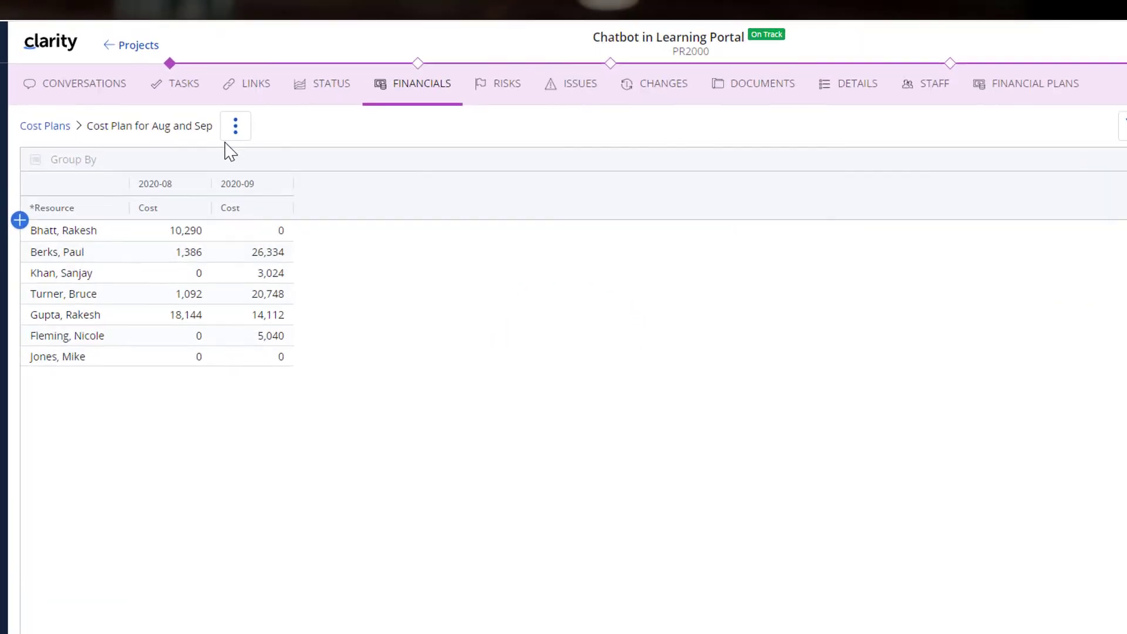
Make the plan of record and submit it as merged Budget Plan for Aug and Sep, ID 1098
left_click(245, 120)
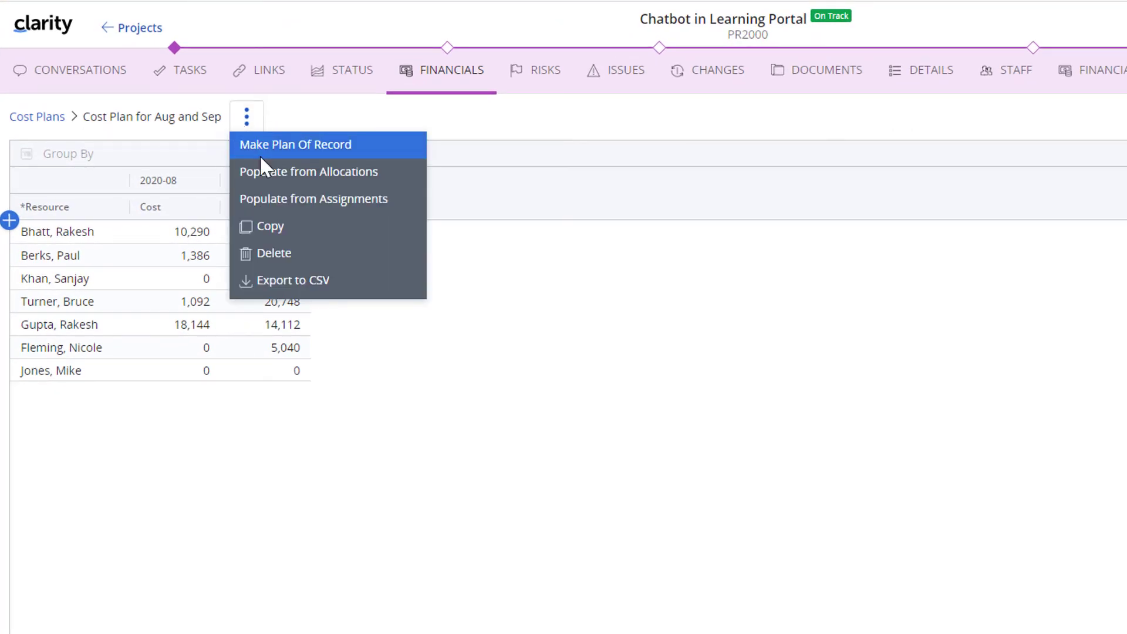
left_click(260, 155)
left_click(340, 116)
left_click(353, 143)
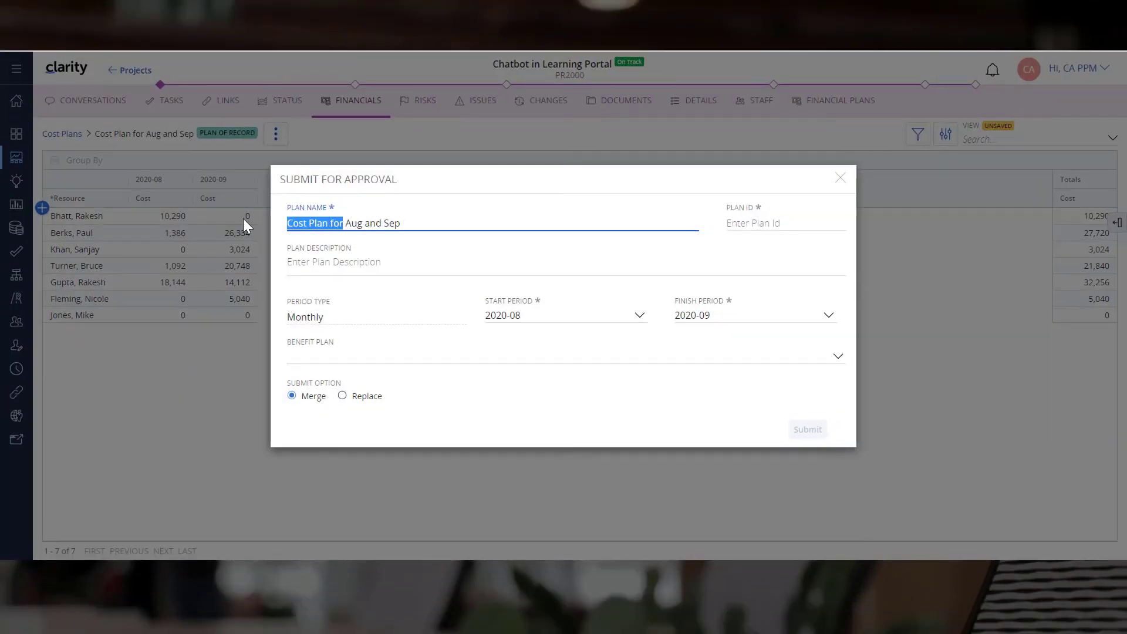
type("Budget Plan for")
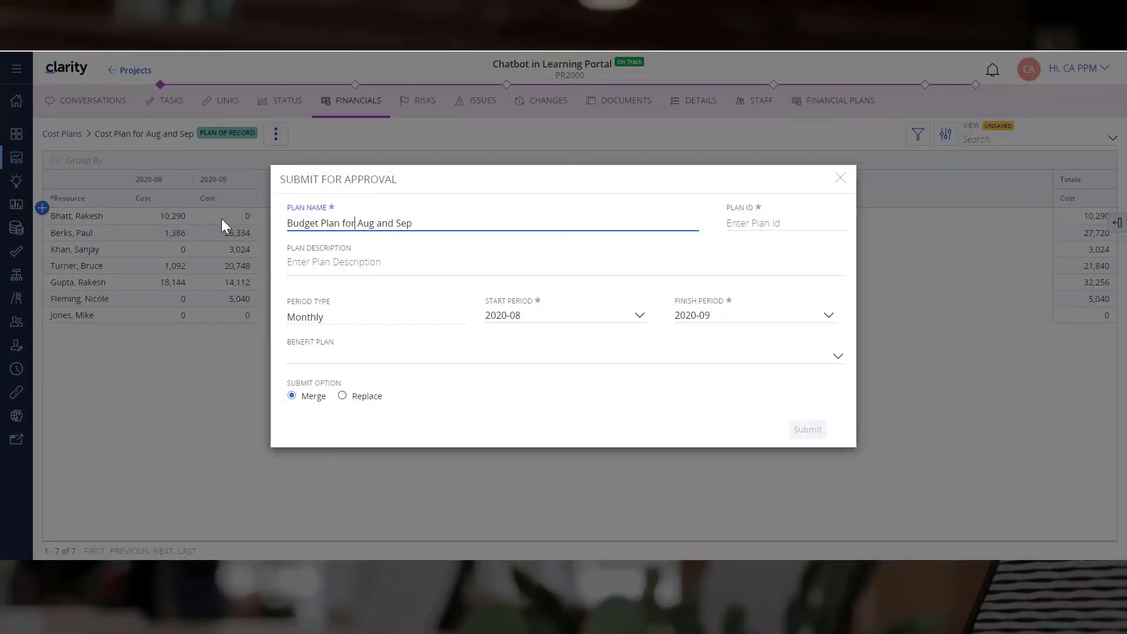
left_click(740, 223)
type("1098")
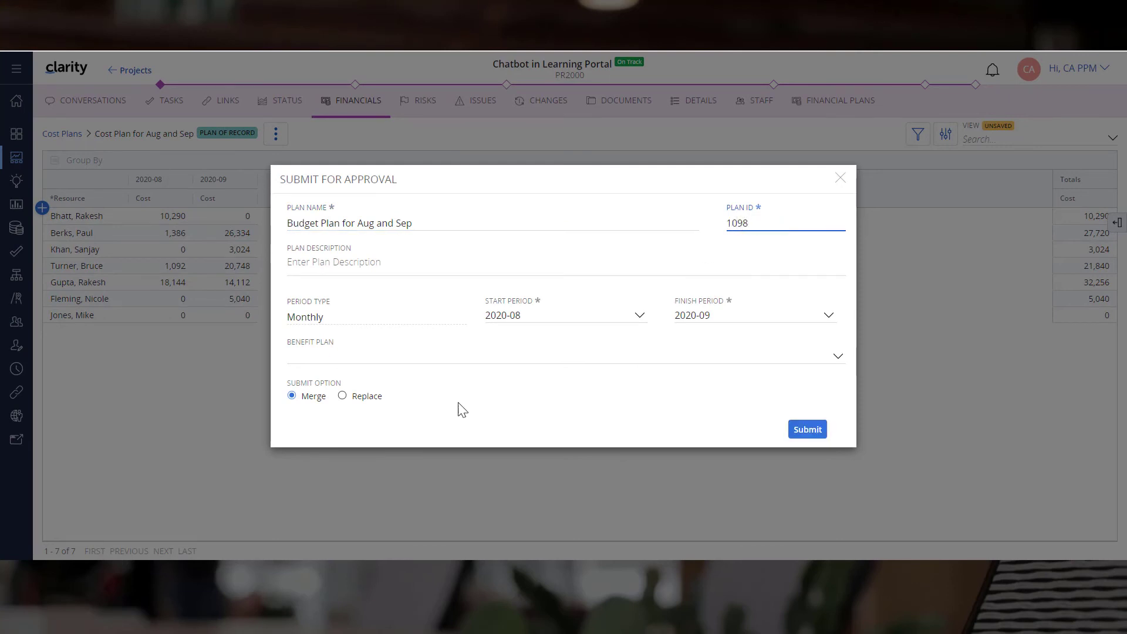
left_click(807, 430)
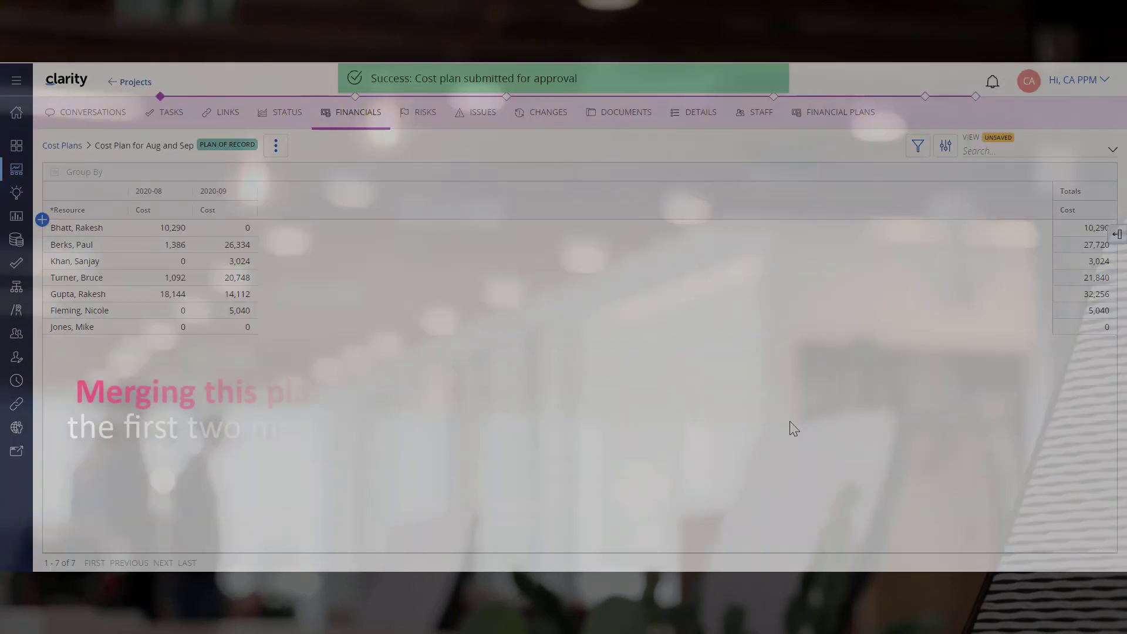